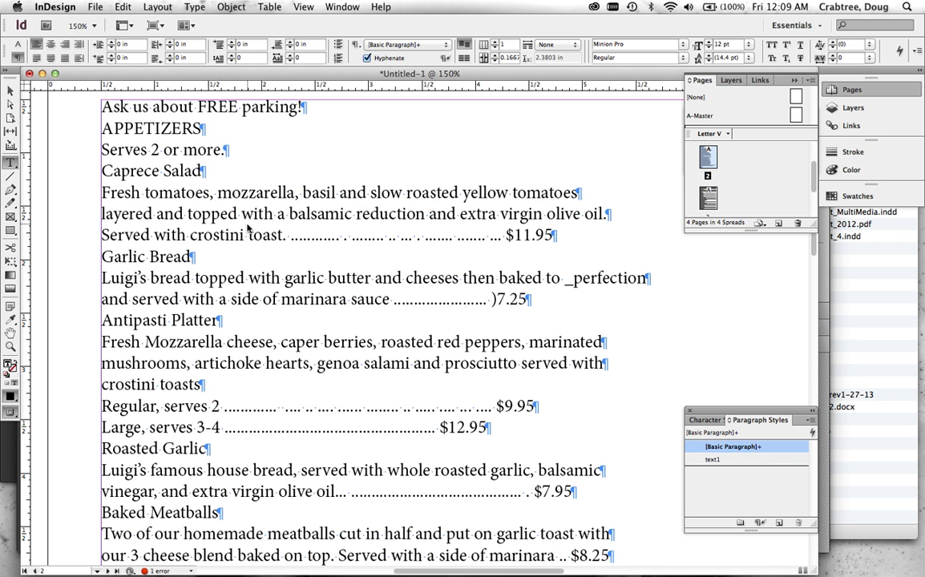
Examine the typed dot leaders in the appetizer lines on page 2 and compare them with the tabbed leaders and prices on page 3.
mouse_move(307, 237)
left_mouse_down()
mouse_move(342, 245)
mouse_move(343, 258)
mouse_move(367, 244)
mouse_move(321, 242)
left_mouse_up()
left_click(361, 239)
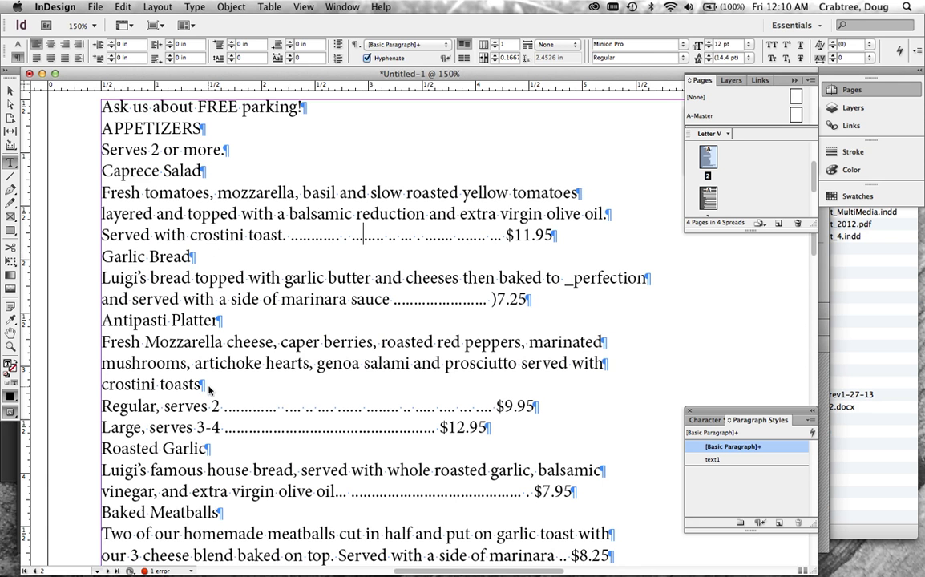
scroll(208, 391, "down", 10)
scroll(208, 391, "down", 5)
scroll(208, 390, "left", 3)
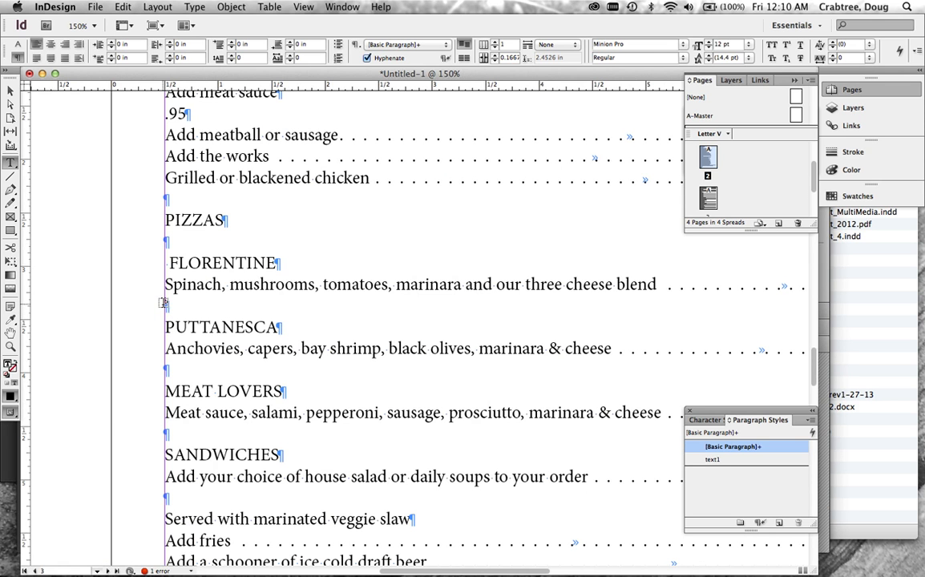
scroll(167, 365, "down", 2)
scroll(166, 364, "right", 2)
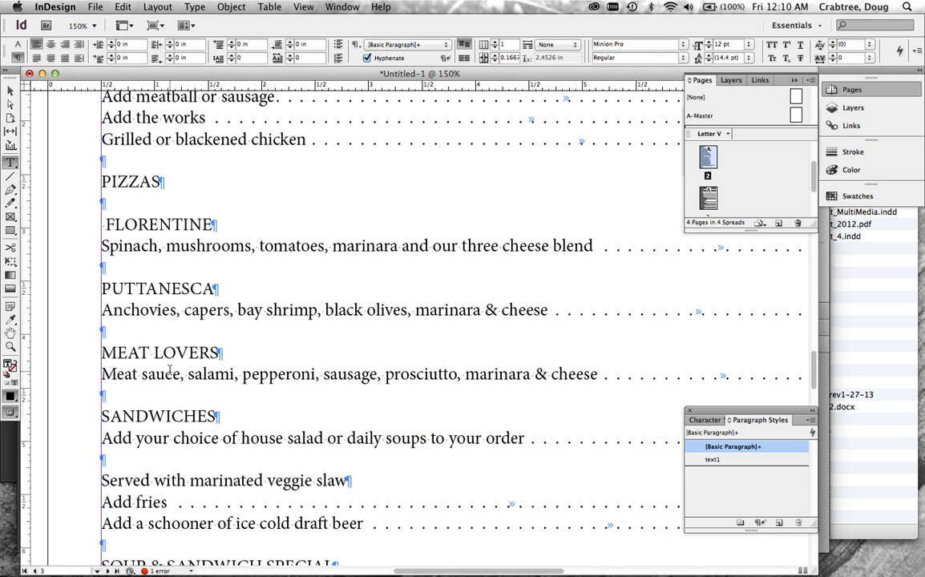
scroll(169, 369, "right", 10)
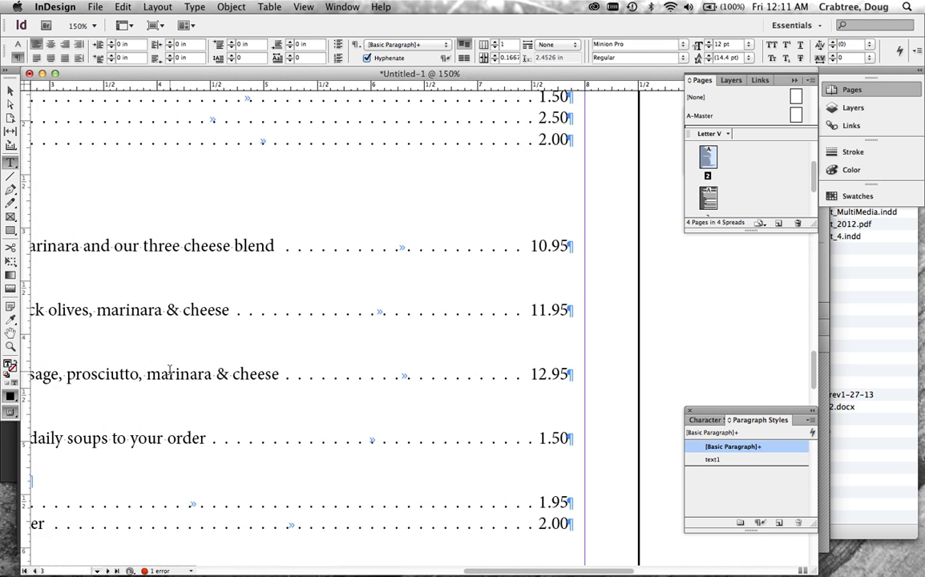
scroll(169, 369, "left", 4)
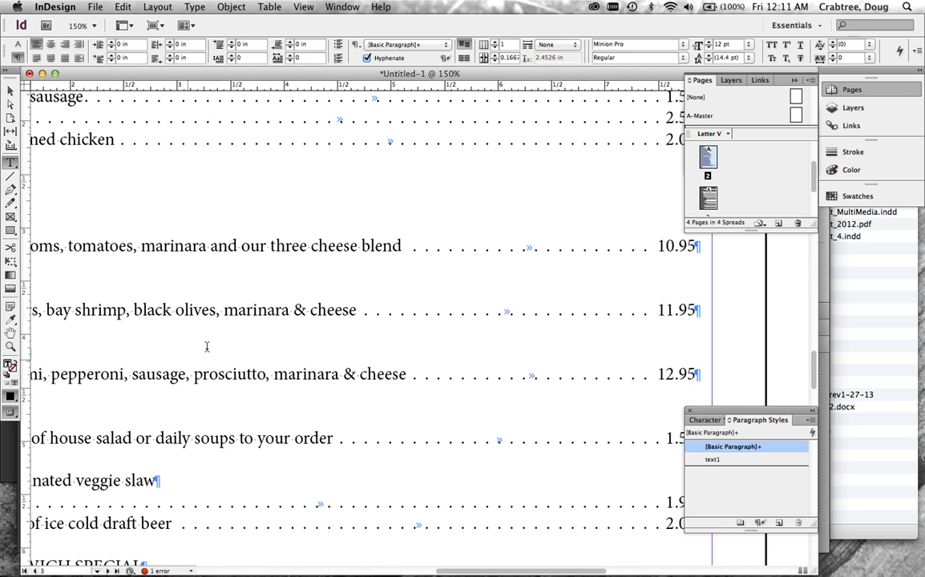
scroll(310, 340, "left", 4)
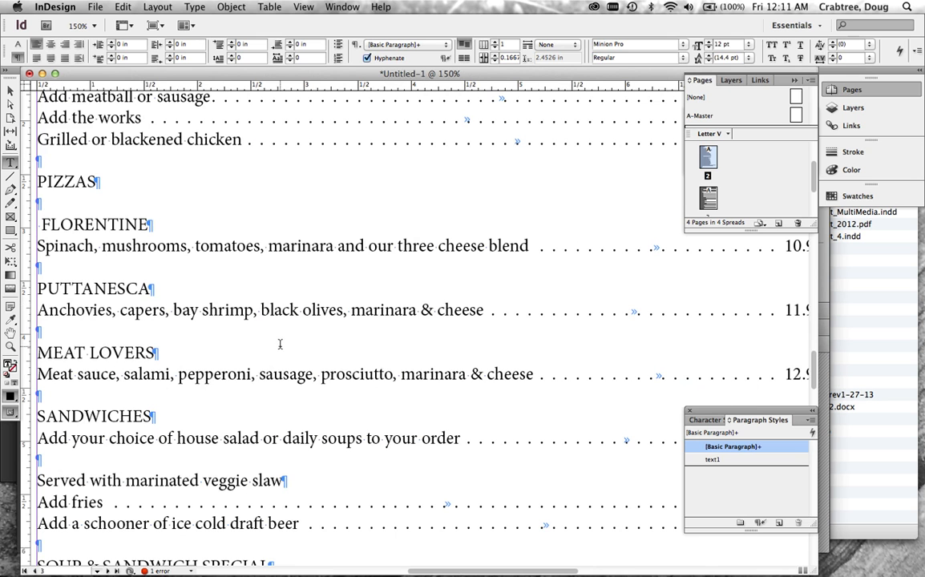
scroll(279, 345, "up", 10)
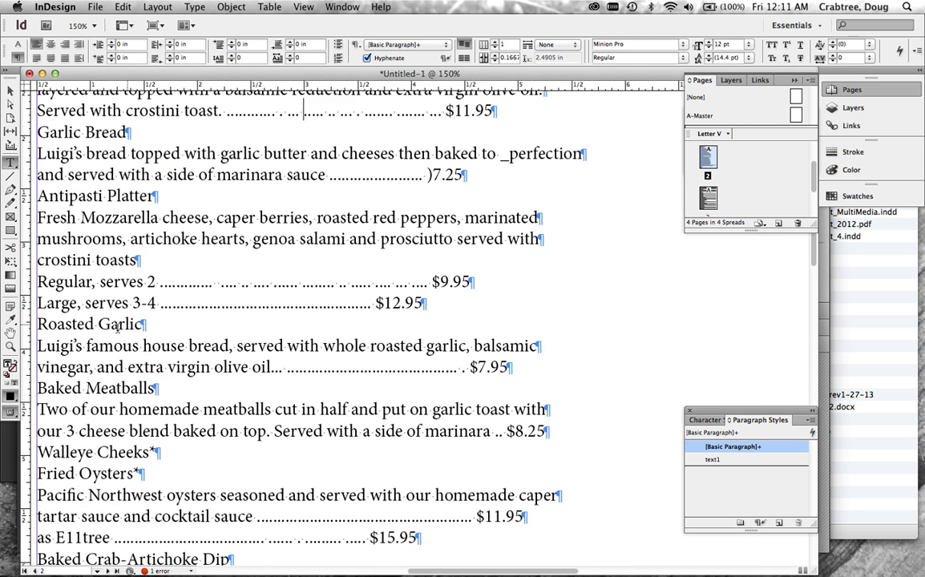
scroll(118, 337, "left", 2)
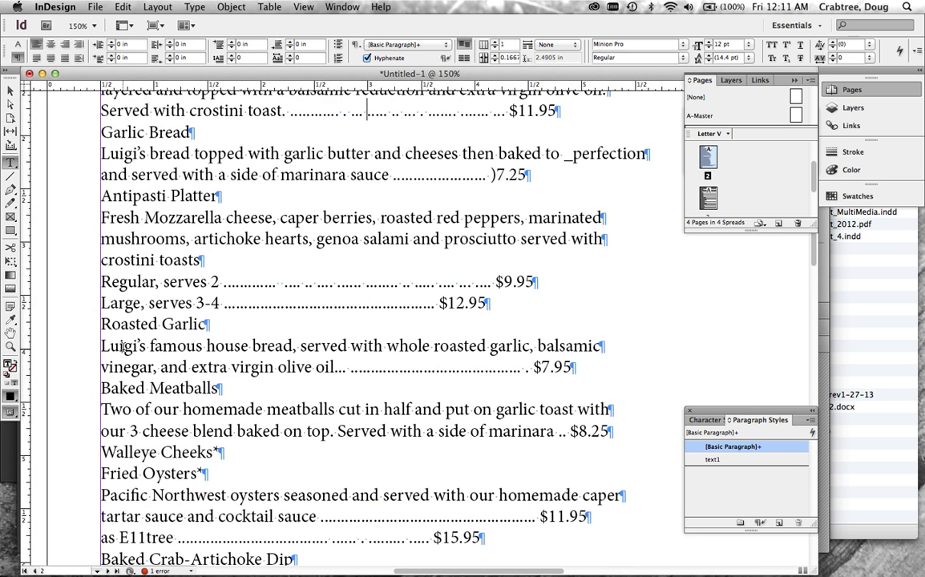
scroll(123, 345, "down", 15)
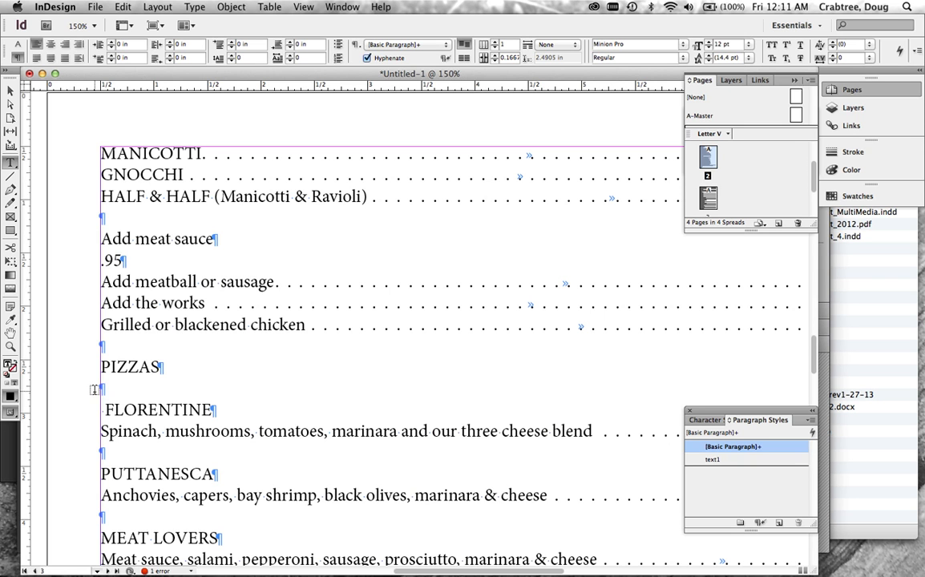
scroll(131, 447, "down", 5)
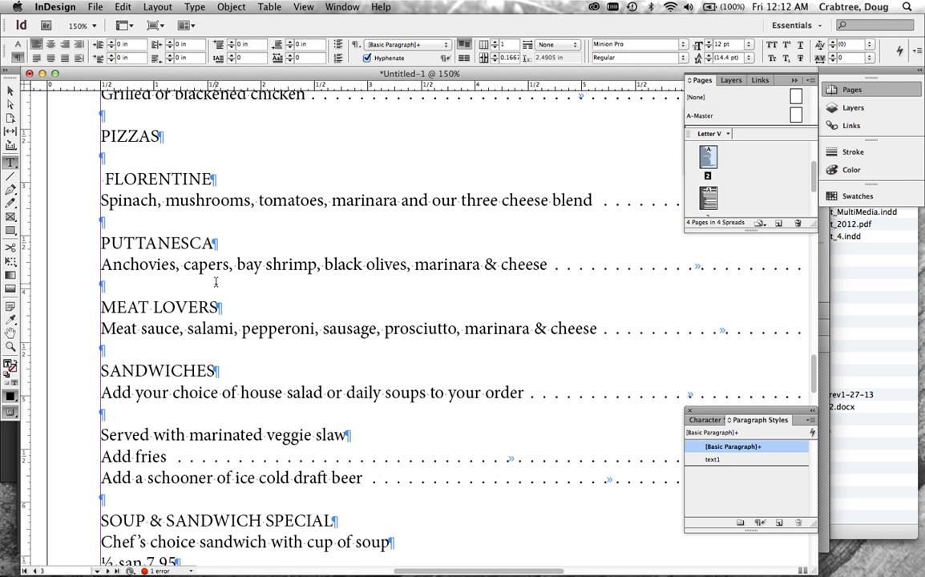
scroll(210, 285, "up", 10)
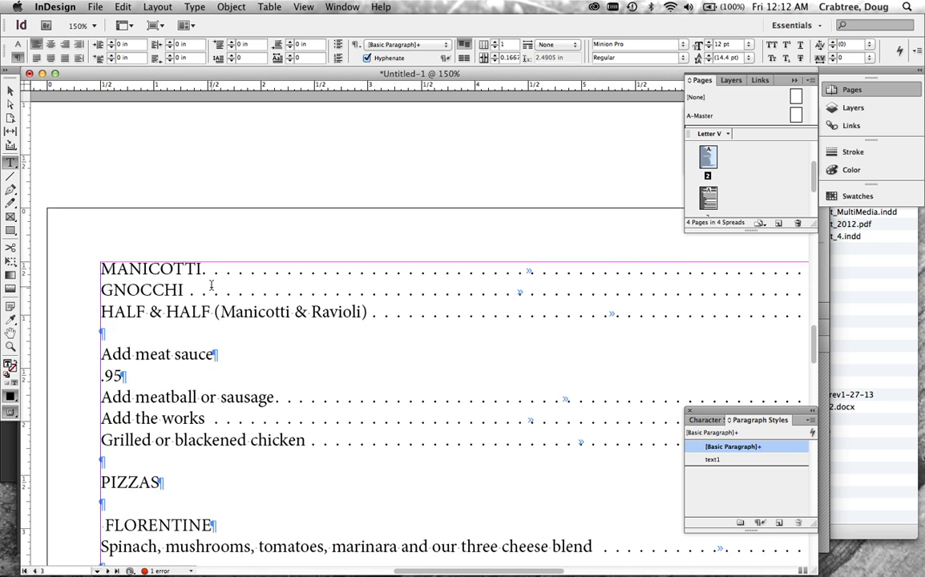
scroll(211, 285, "right", 5)
scroll(210, 285, "left", 2)
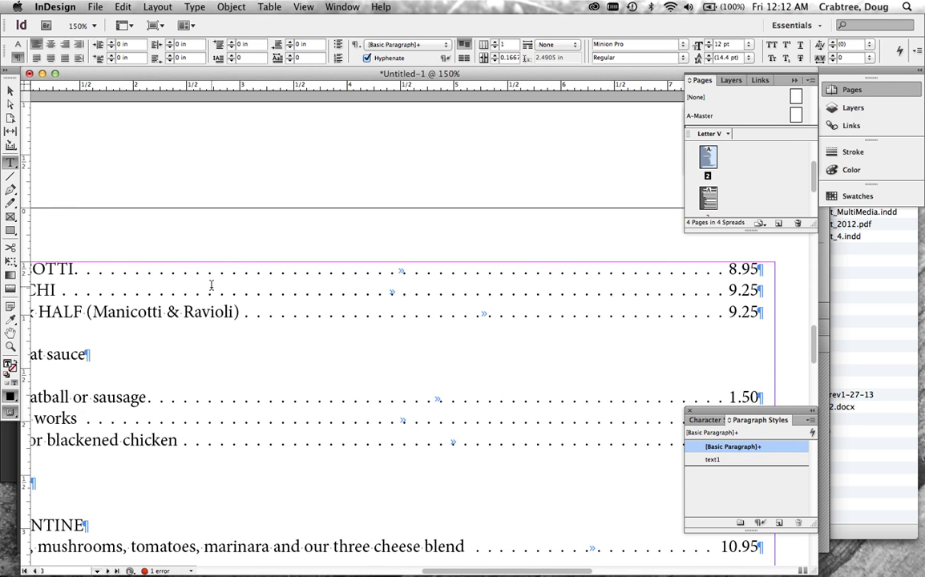
scroll(211, 285, "left", 4)
scroll(210, 285, "up", 10)
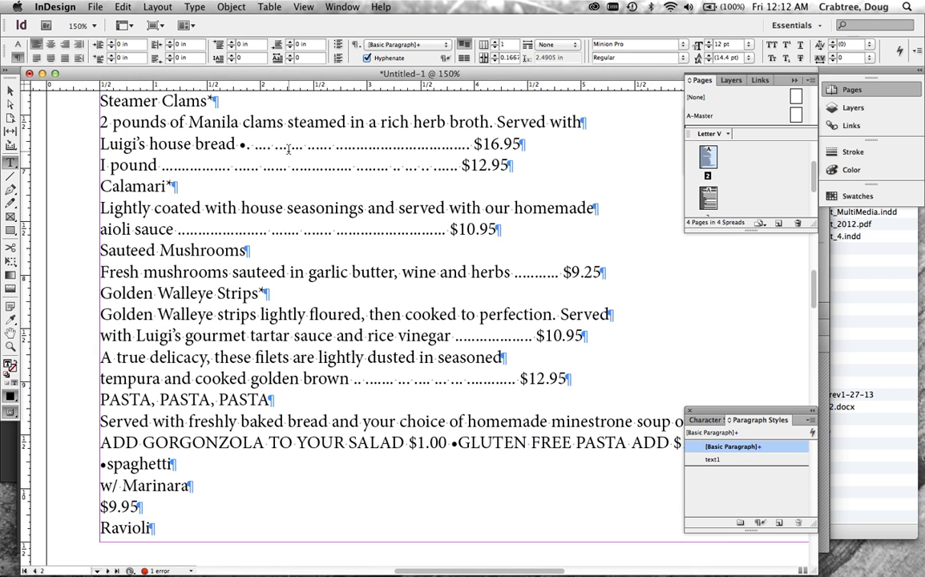
Run a text Find/Change on the story that replaces periods separated by spaces with a single period.
left_click(121, 6)
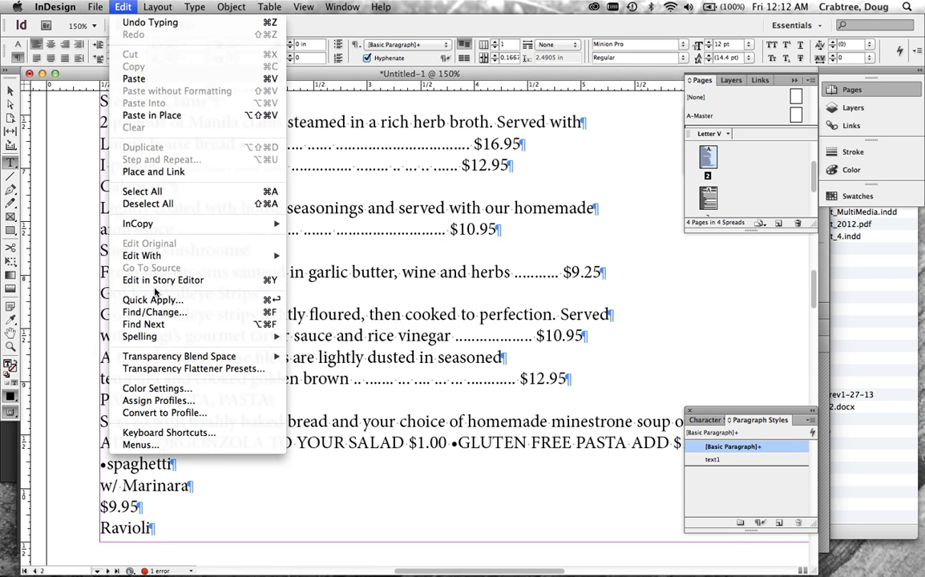
left_click(153, 319)
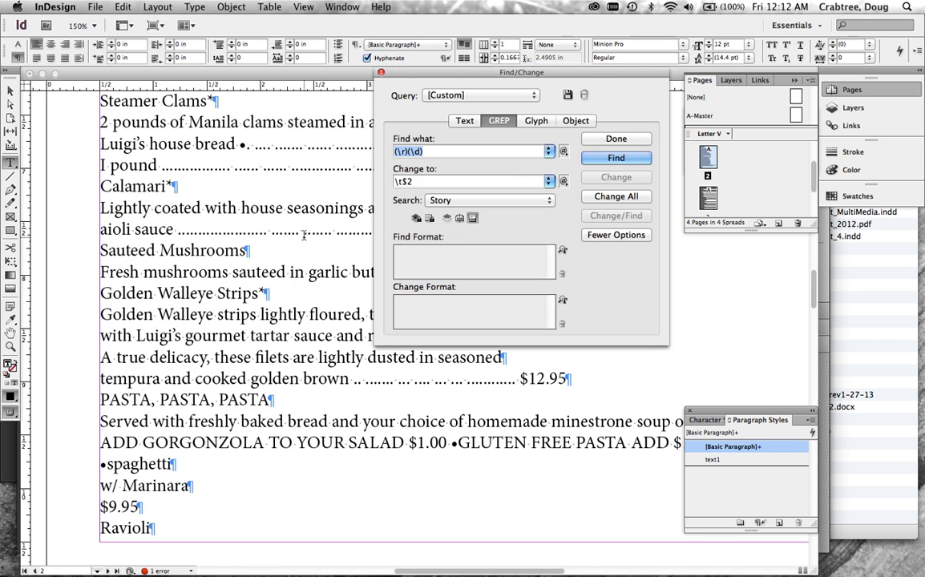
left_click(466, 121)
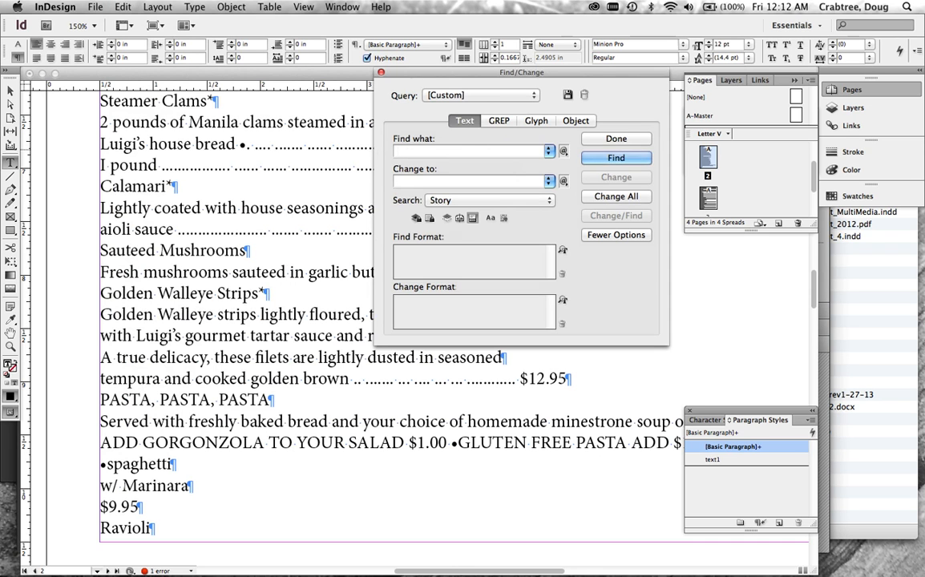
key("BackSpace")
type(".  .")
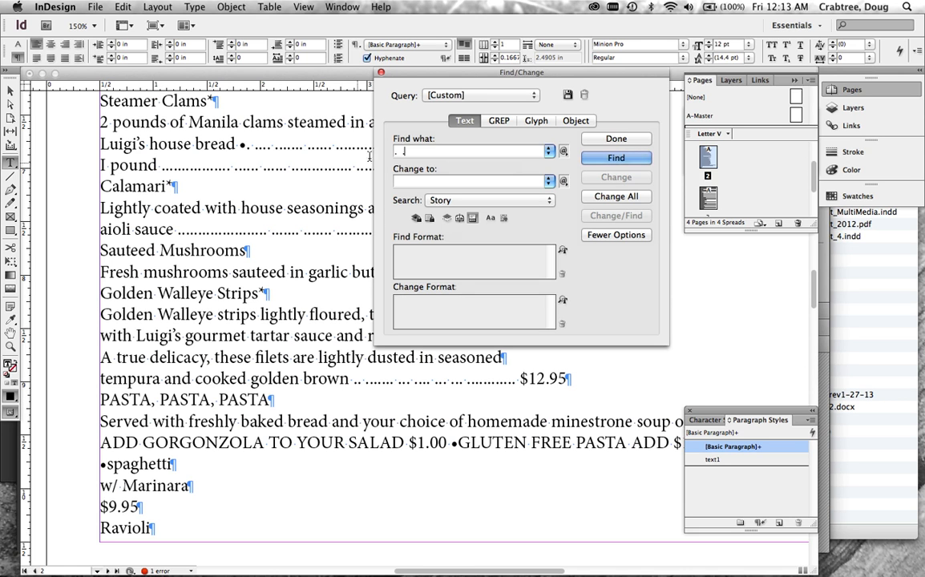
left_click(407, 181)
left_click(608, 198)
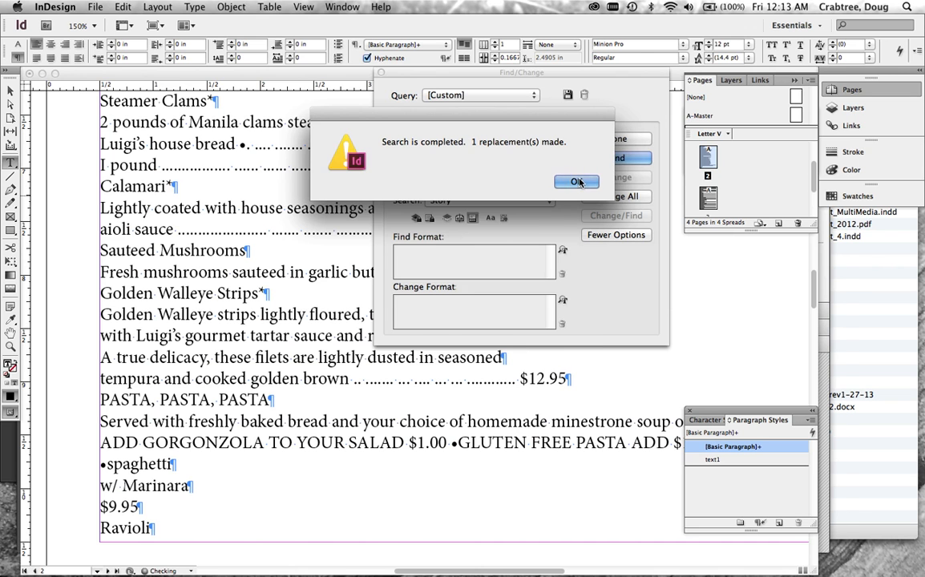
left_click(577, 182)
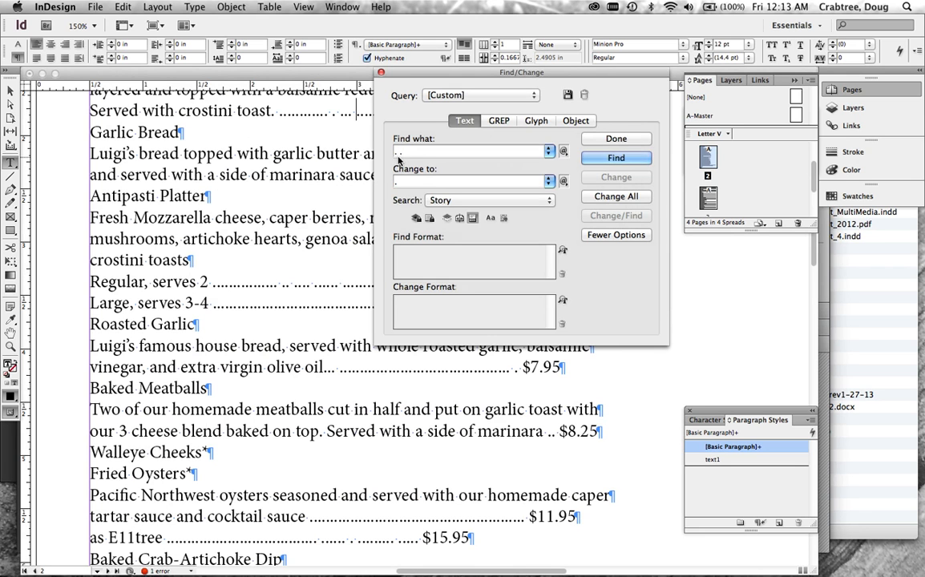
Replace every ". ." in the story with ".", running the full replacement three times in a row.
left_click(615, 197)
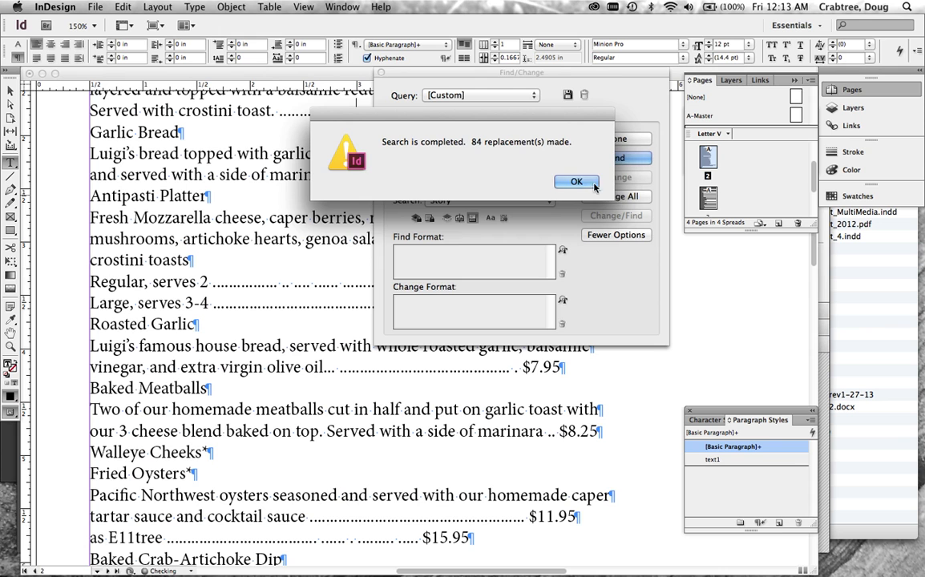
left_click(592, 185)
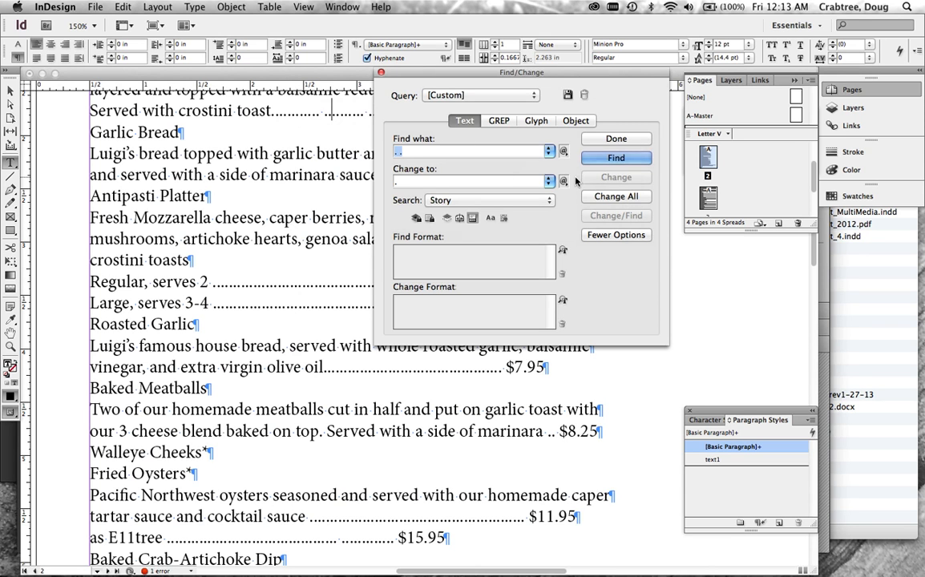
left_click(622, 197)
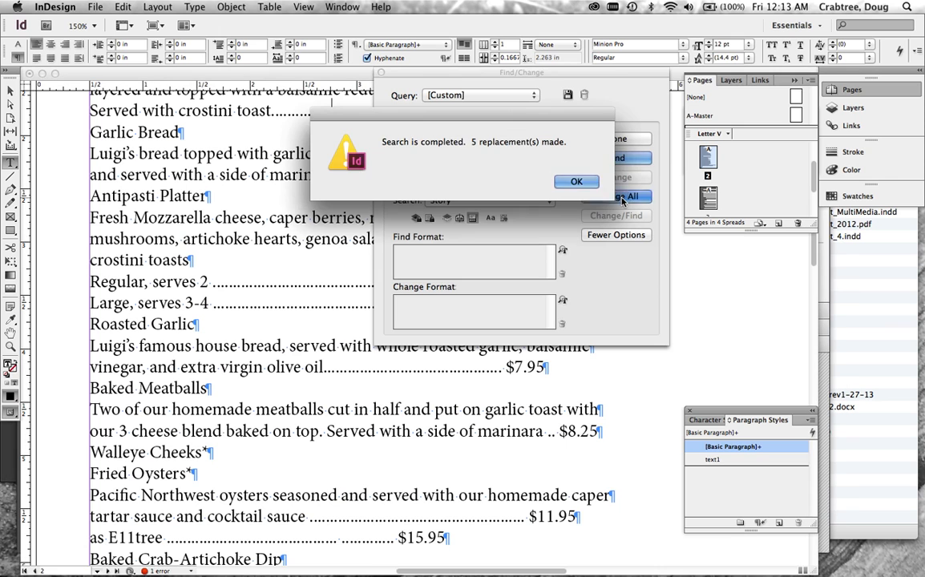
left_click(580, 181)
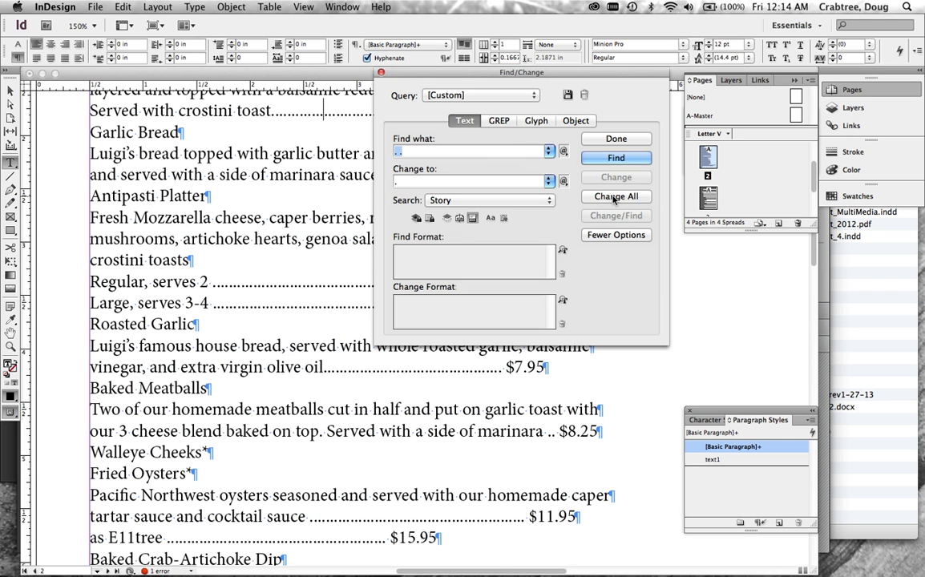
left_click(615, 197)
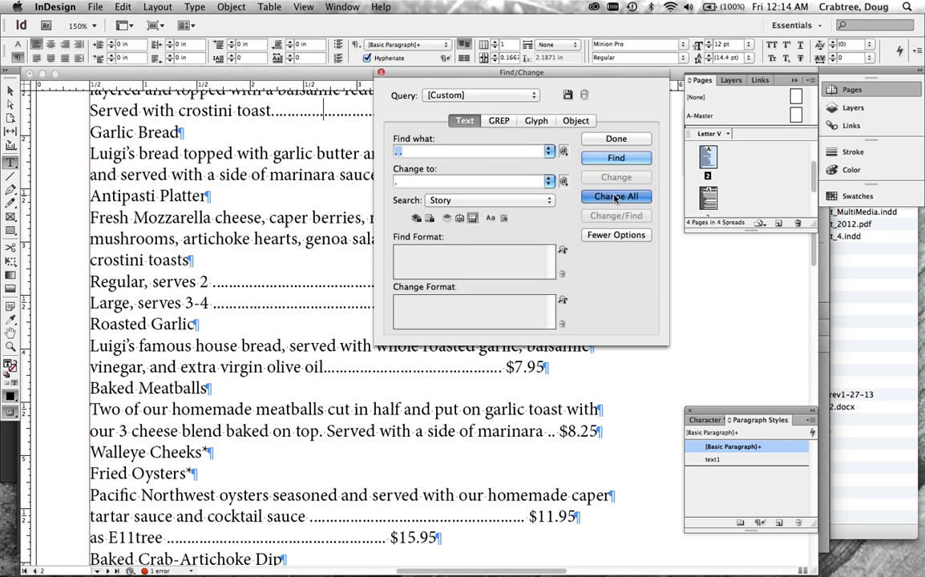
left_click(582, 181)
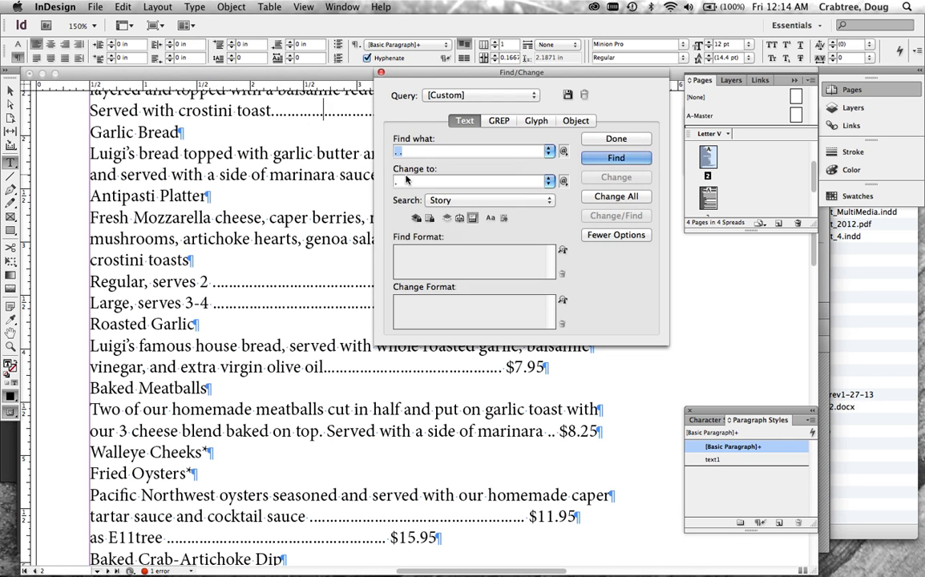
Change the search to ".........." with "." as the replacement, and replace all matches in the story twice.
left_click_drag(404, 182, 393, 182)
key("BackSpace")
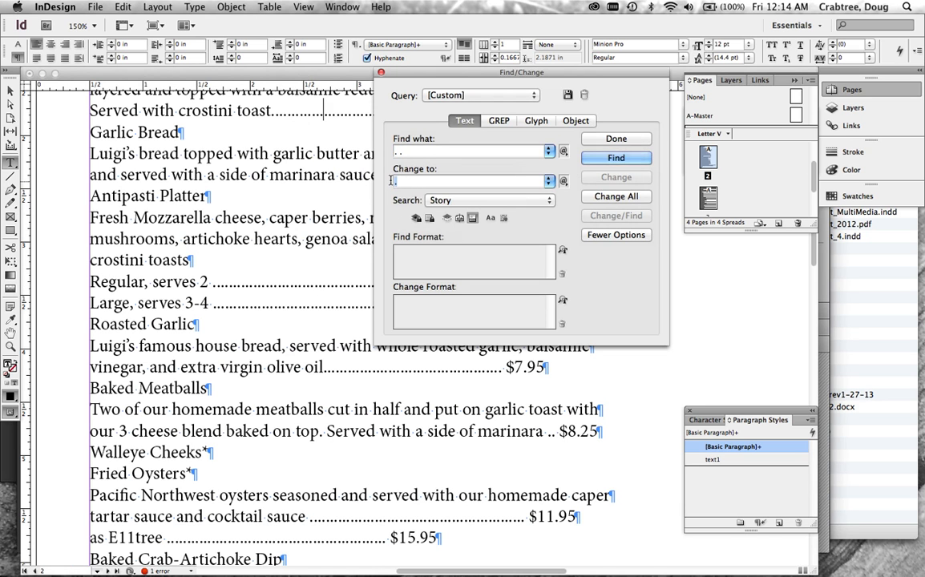
left_click_drag(421, 151, 366, 153)
key("BackSpace")
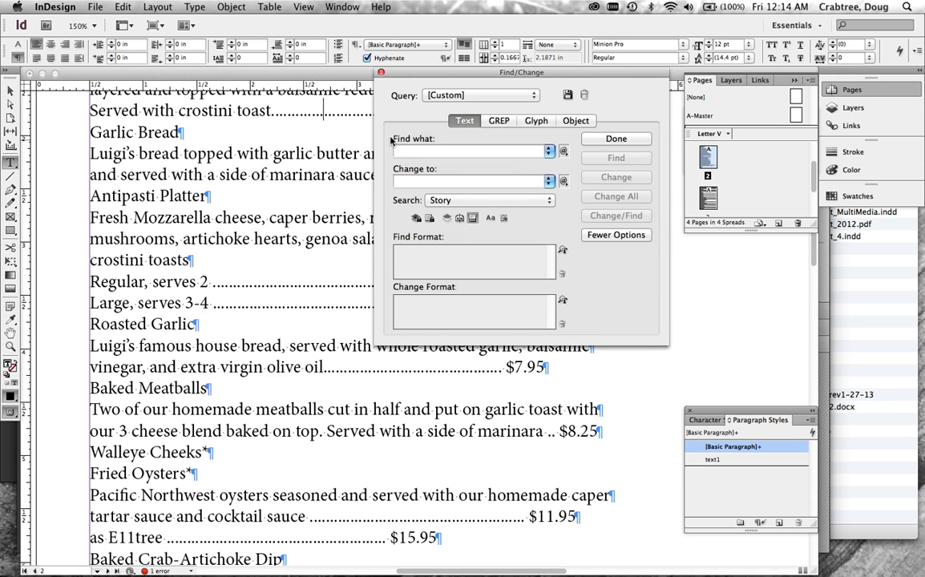
type("..........")
left_click(403, 183)
type(".")
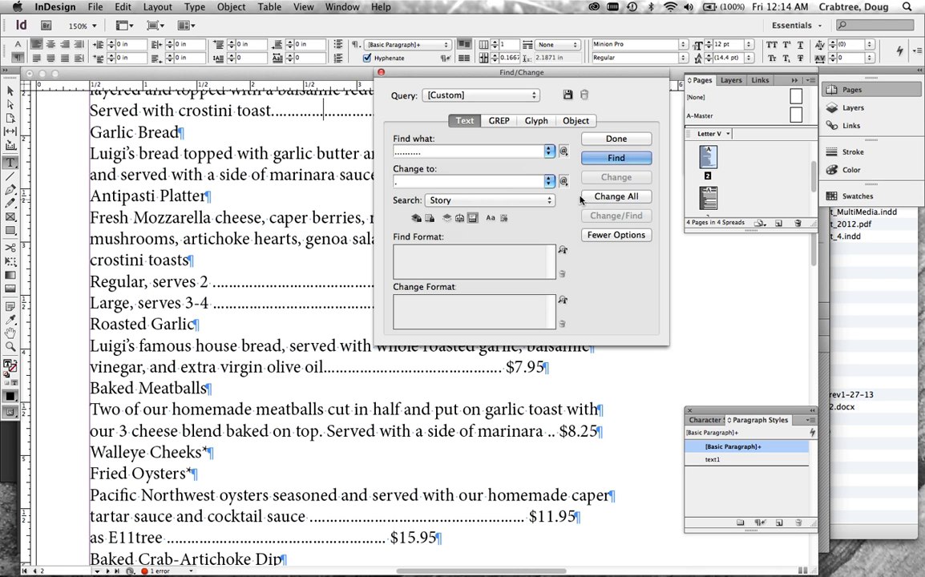
left_click(621, 196)
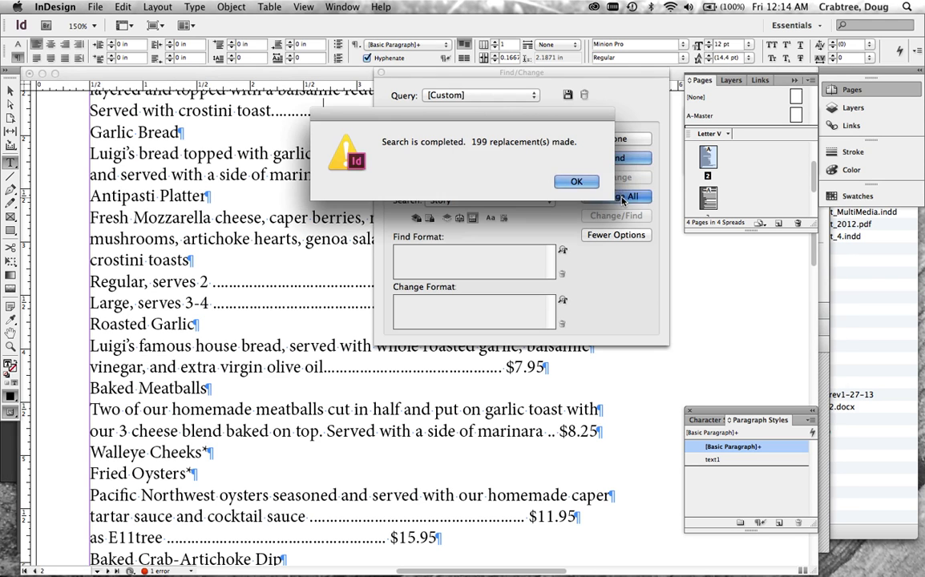
left_click(576, 182)
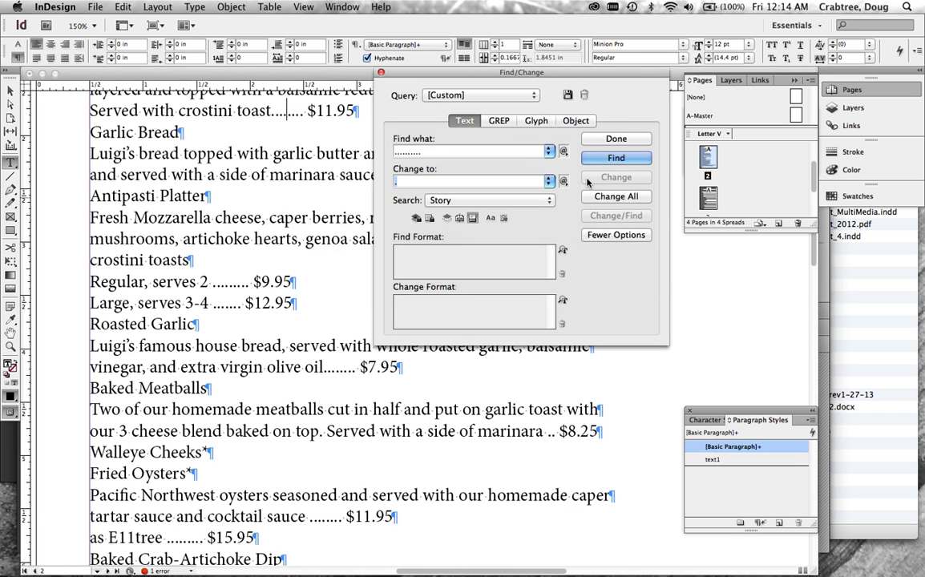
left_click(613, 198)
left_click(577, 181)
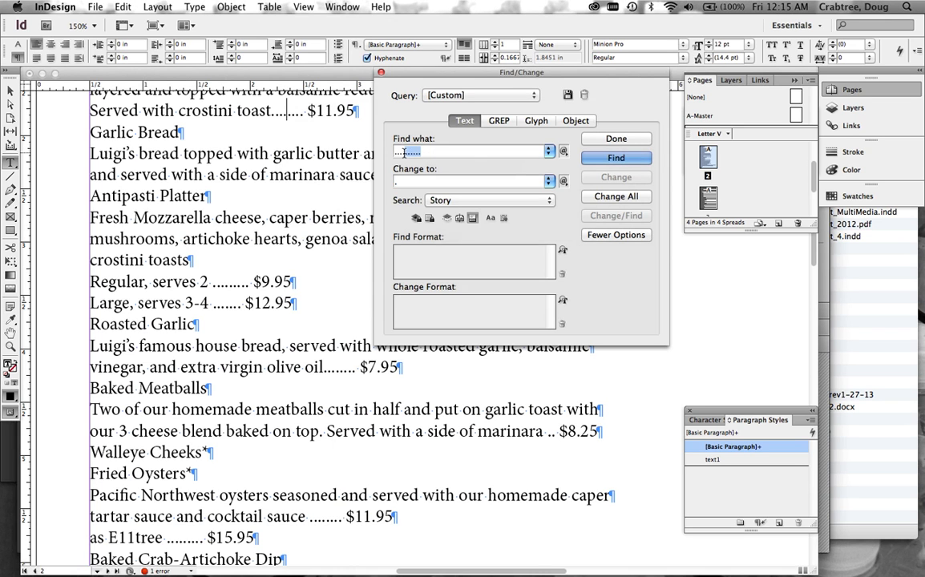
Shorten the search text to "..." and replace all matches in the story with ".", running it three times.
key("BackSpace")
left_click(601, 197)
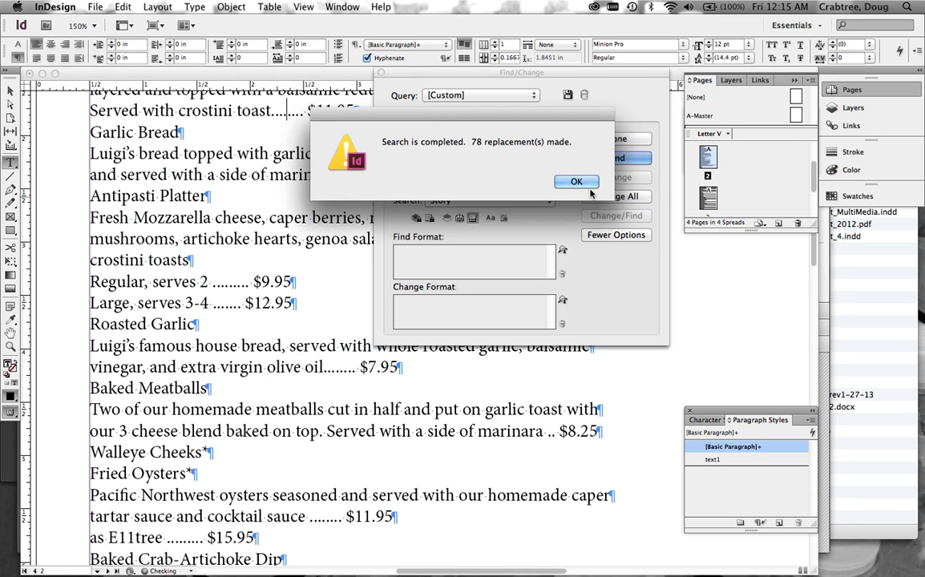
left_click(578, 180)
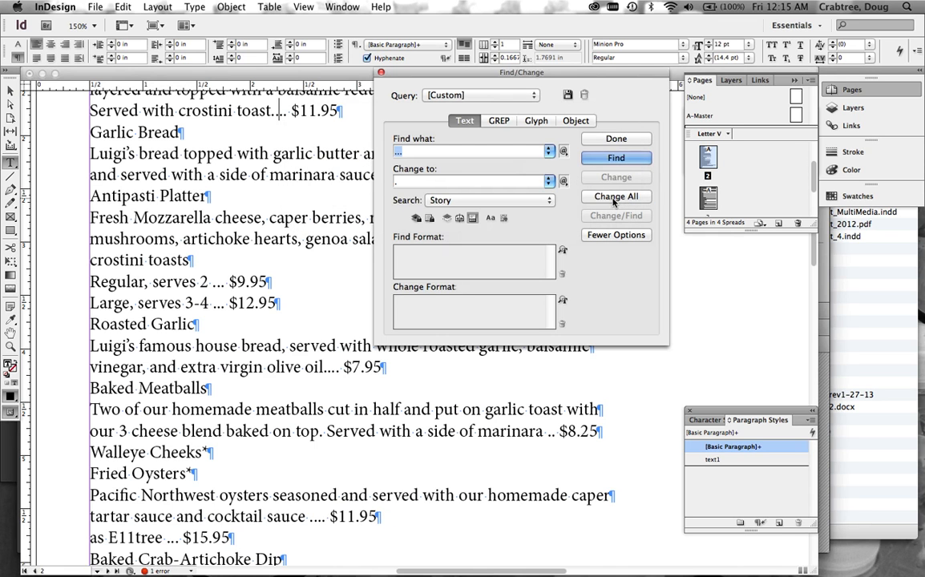
left_click(613, 195)
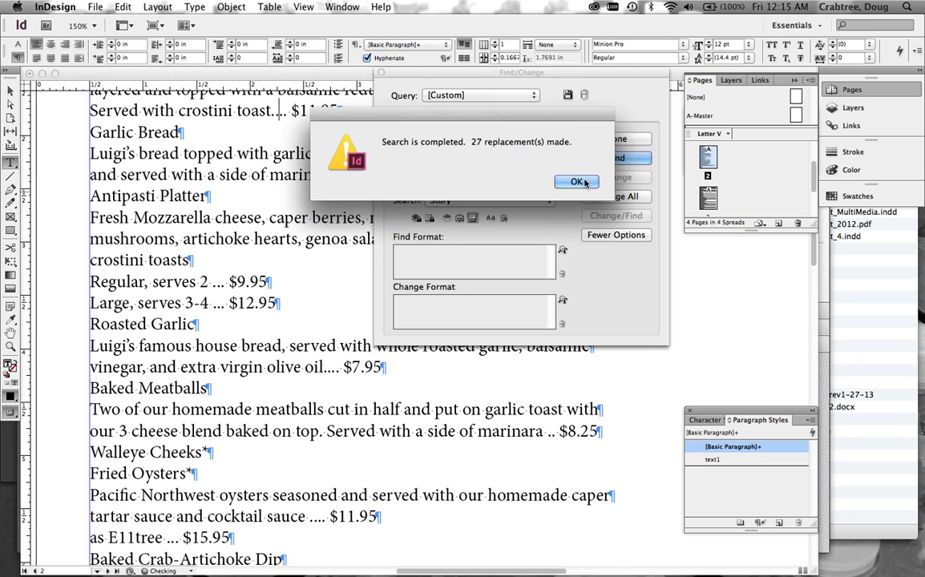
left_click(582, 180)
left_click(613, 196)
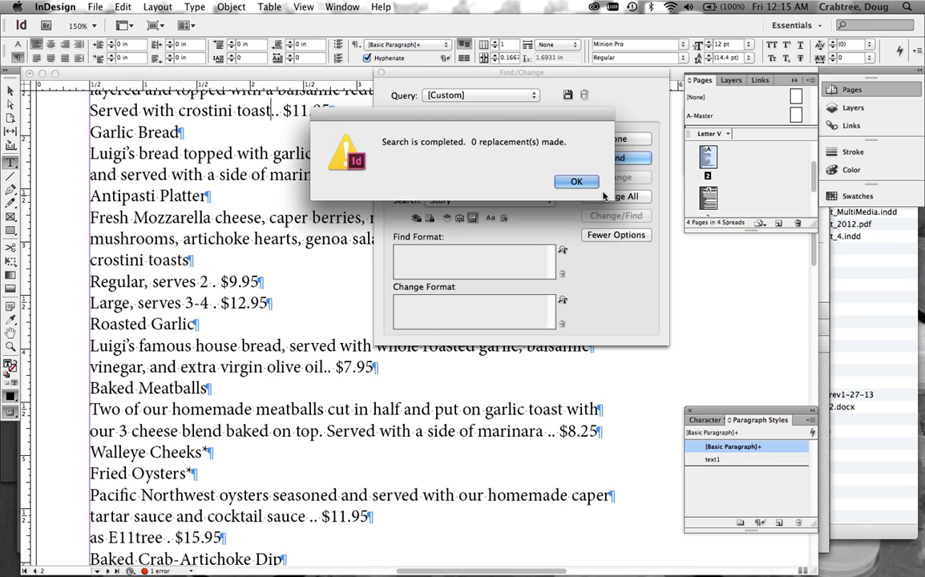
Shorten the search text to ".." and replace all matches in the story with ".", running the replacement twice.
left_click(578, 181)
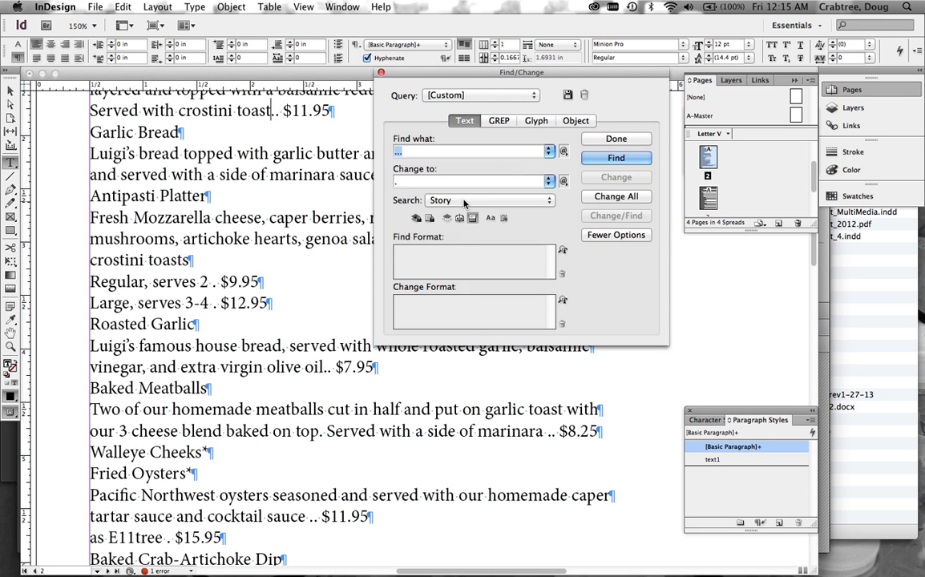
left_click(406, 153)
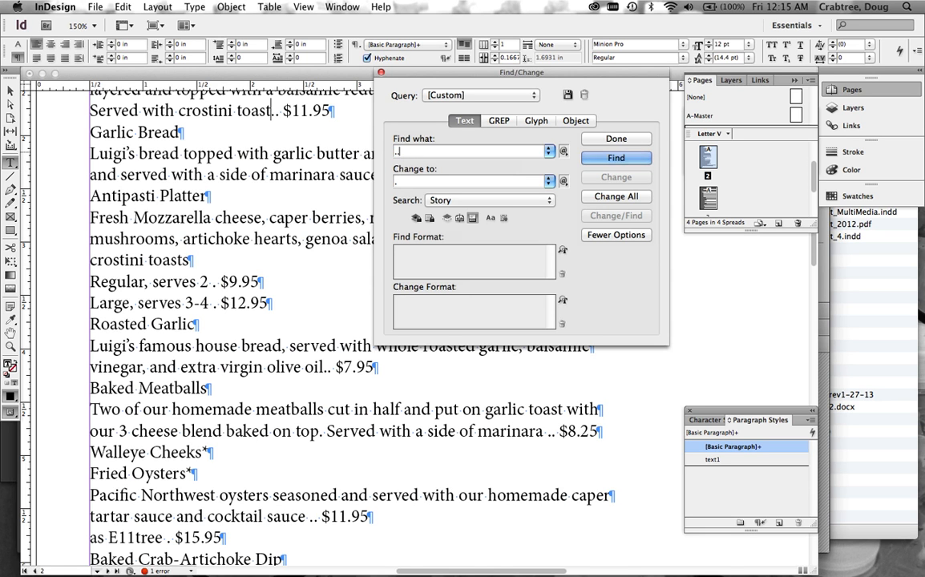
left_click(603, 197)
left_click(576, 182)
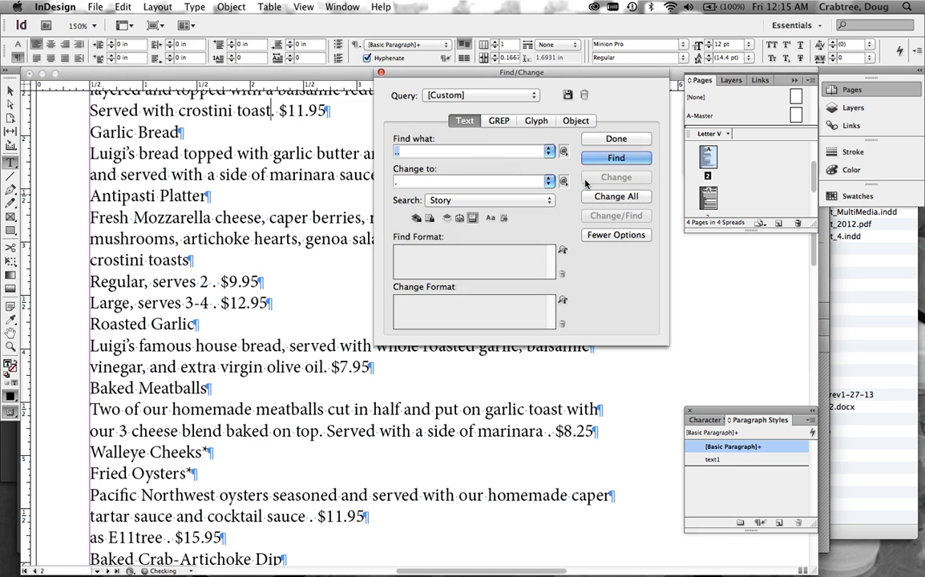
left_click(609, 199)
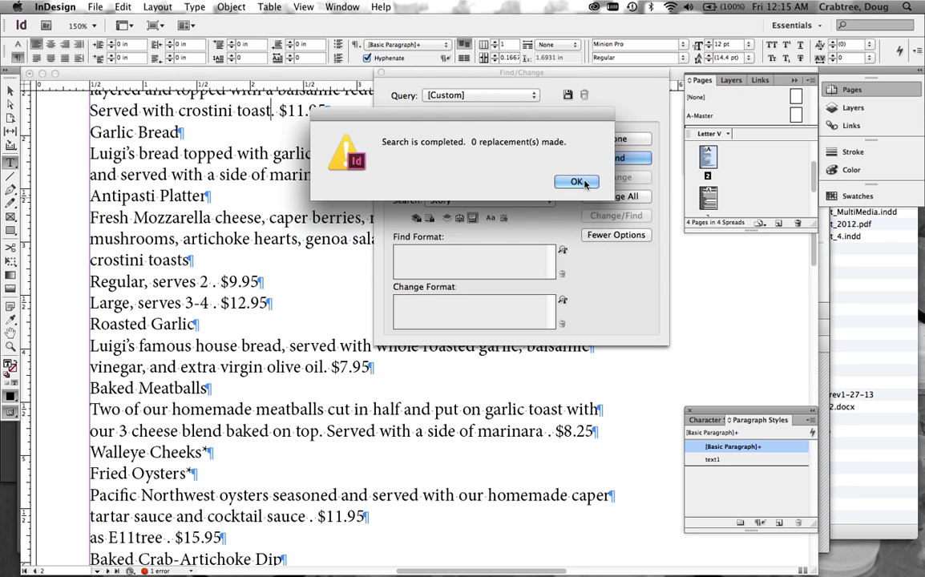
left_click(578, 183)
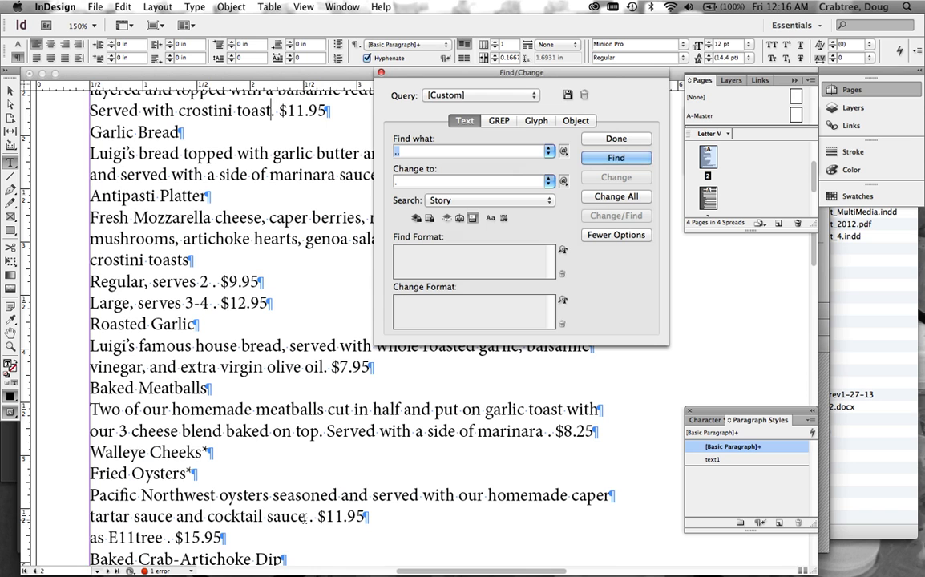
Copy the space, period, space and dollar sign after "cocktail sauce" into the search text, and set the replacement to "^t$".
left_click(307, 517)
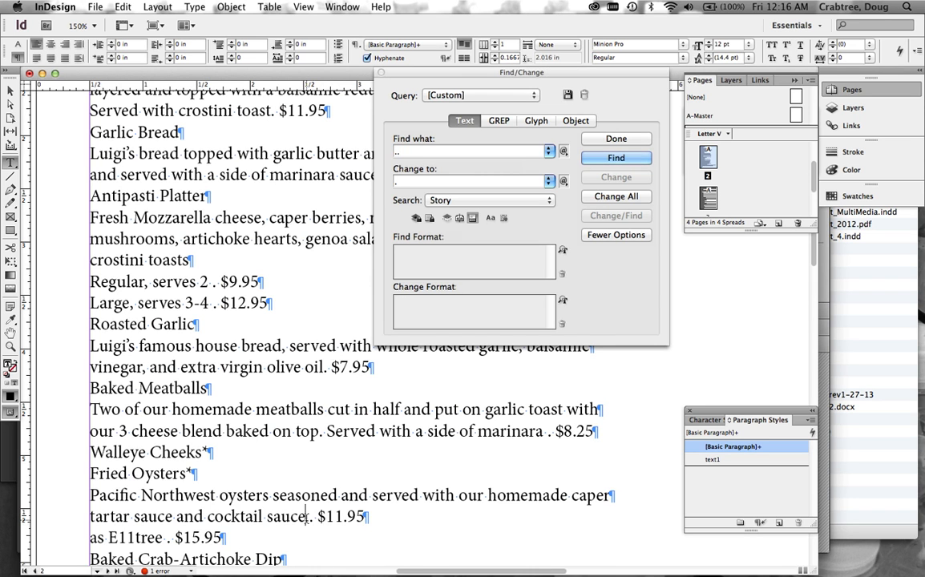
left_click_drag(306, 517, 324, 520)
key("super+c")
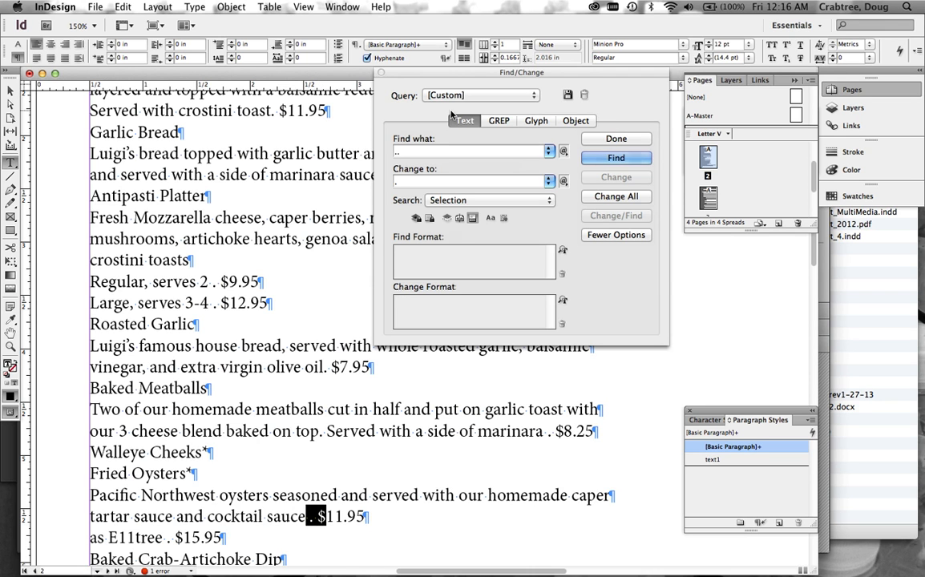
left_click(391, 150)
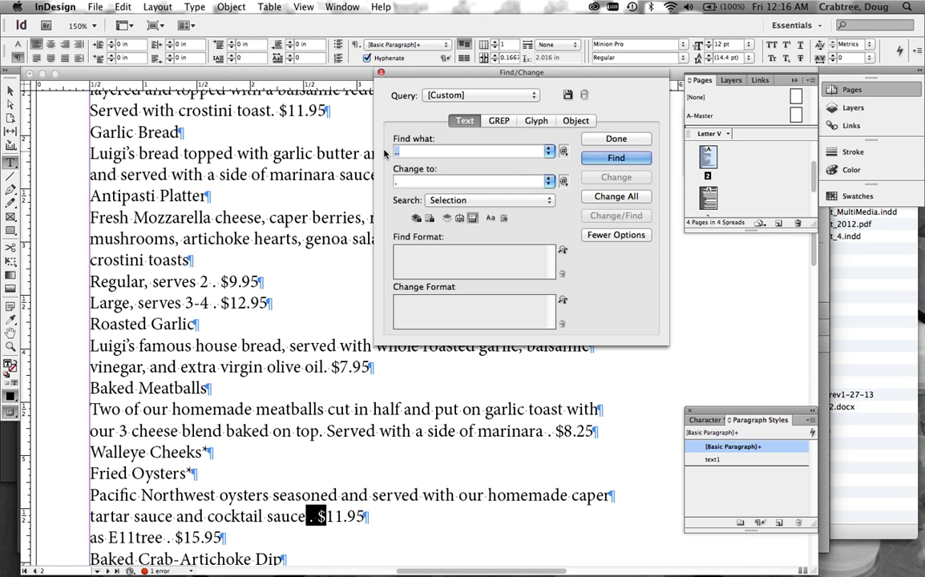
key("super+v")
left_click(406, 182)
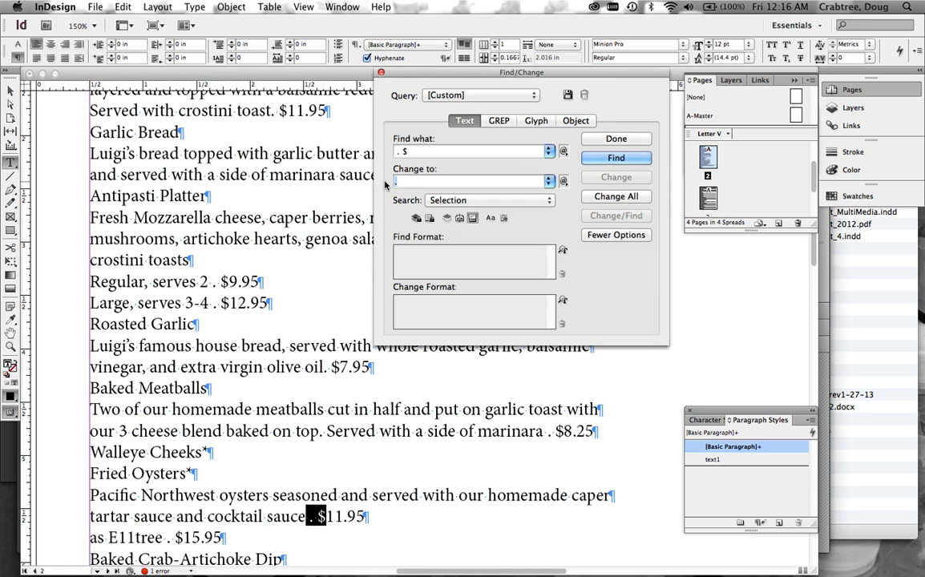
type("^")
type("$")
Set the search scope to Story, replace all " . $" matches with a tab and dollar sign, and close Find/Change.
left_click(481, 201)
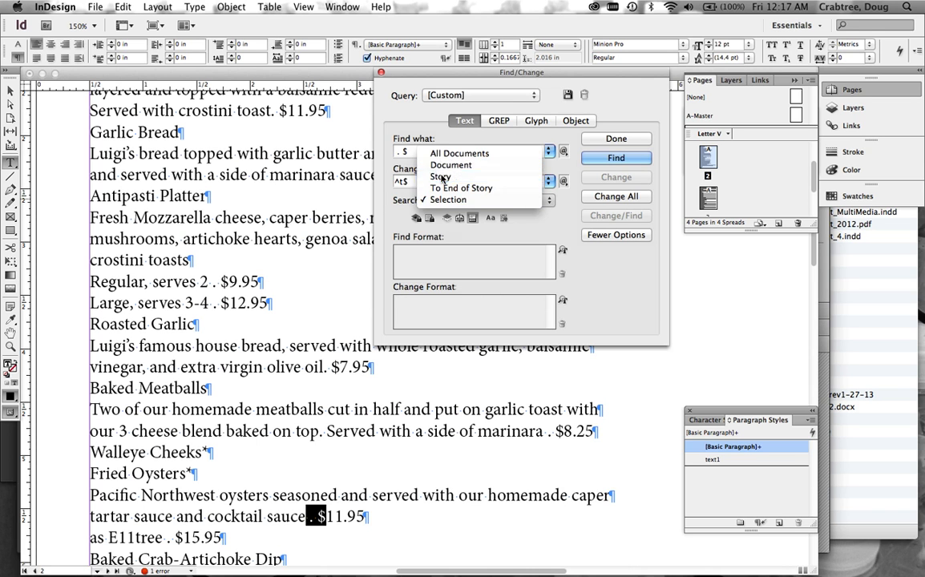
left_click(440, 177)
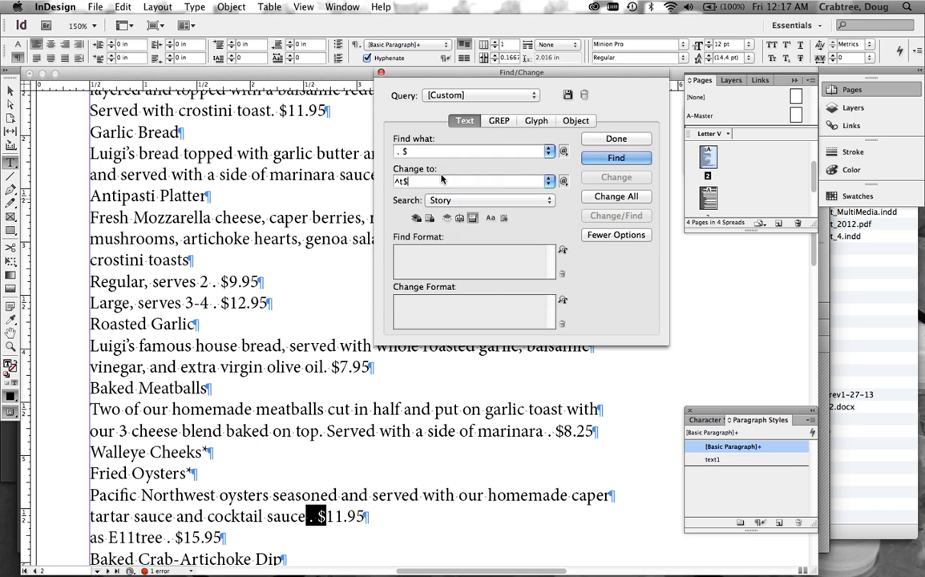
left_click(612, 197)
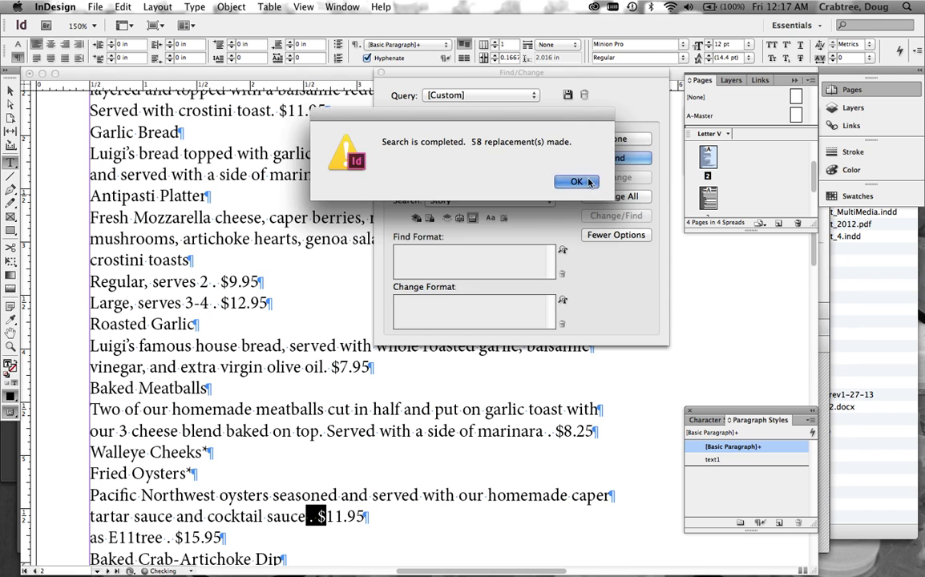
left_click(593, 184)
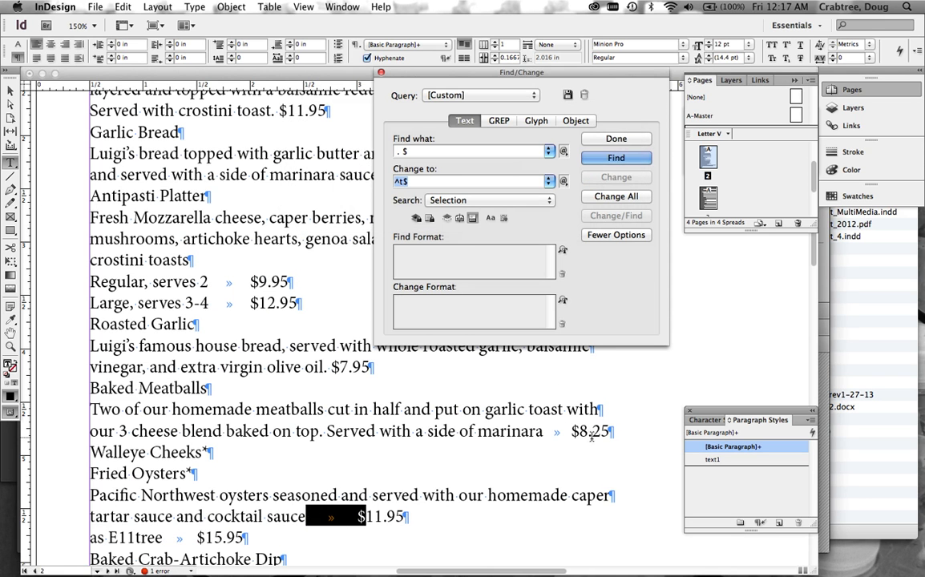
scroll(508, 480, "down", 5)
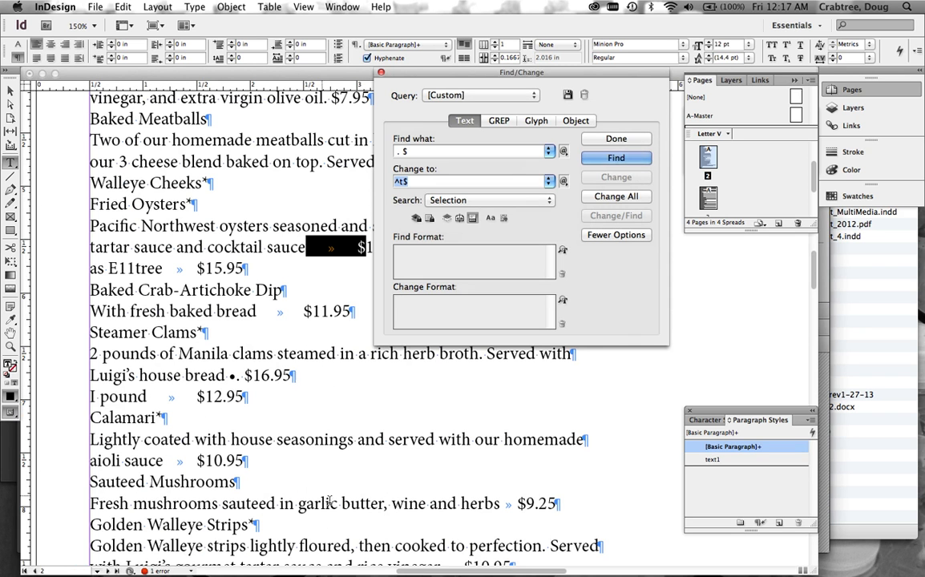
left_click(380, 72)
Examine the tabs and dot leaders before the prices across the menu pages, and leave text editing.
scroll(401, 265, "down", 10)
scroll(427, 276, "up", 3)
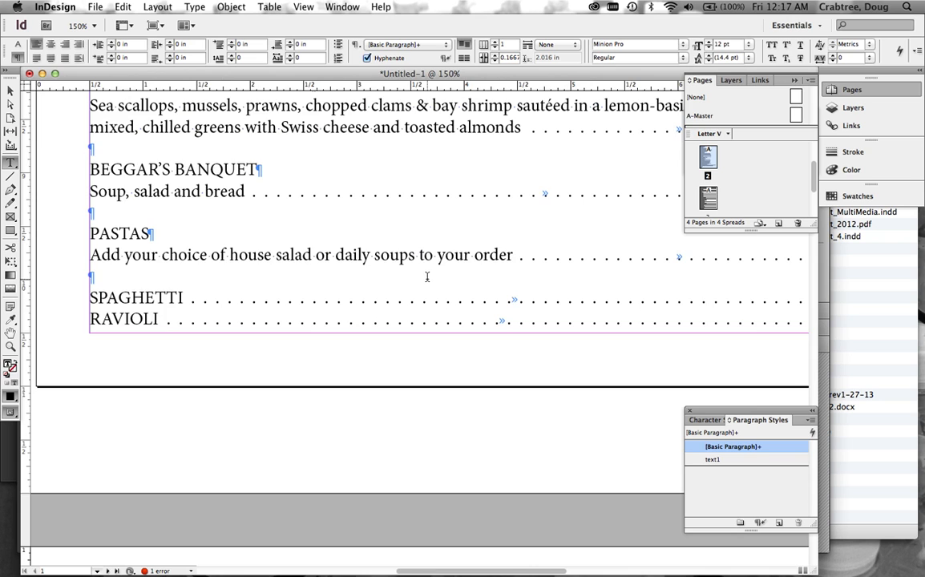
scroll(427, 277, "right", 5)
scroll(428, 276, "up", 8)
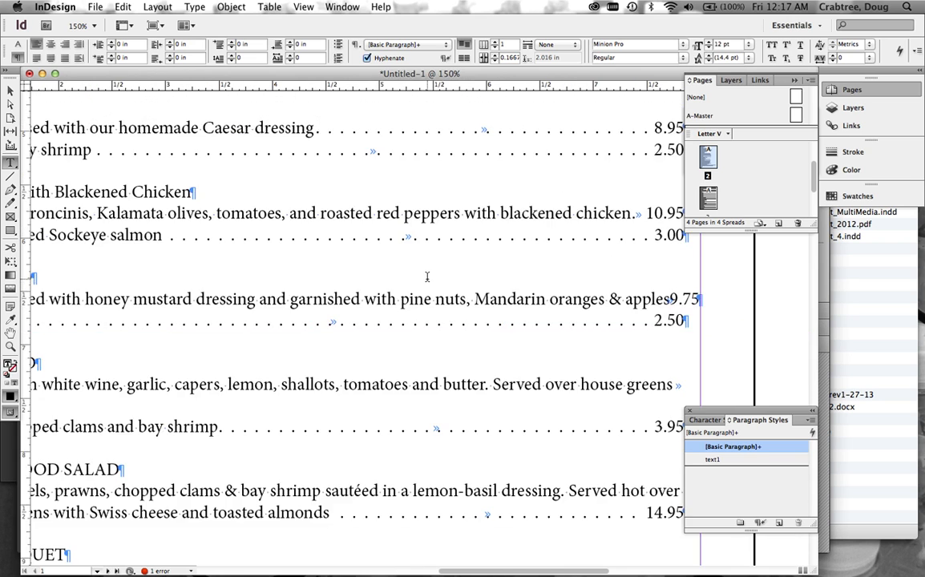
scroll(427, 276, "down", 15)
scroll(427, 277, "left", 5)
scroll(428, 277, "down", 4)
scroll(427, 277, "right", 3)
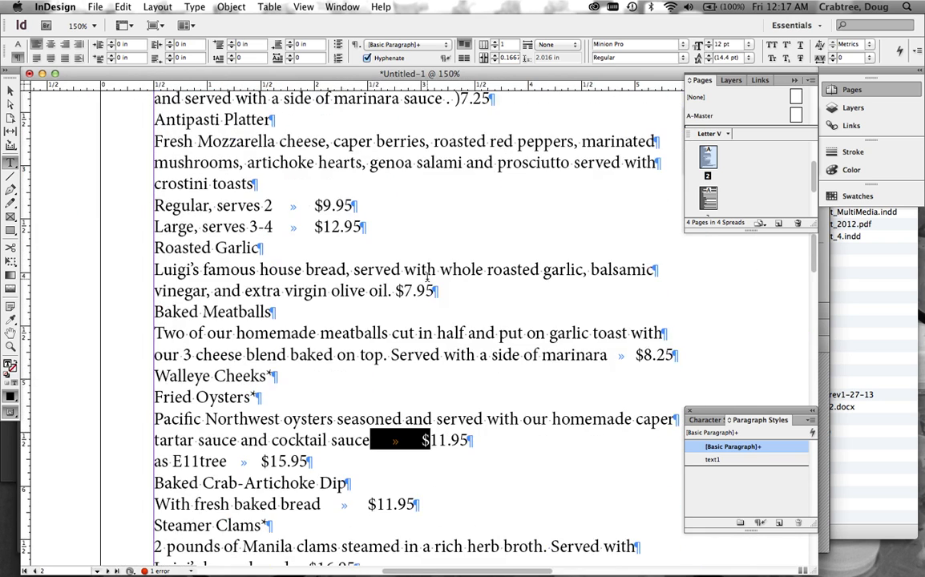
scroll(427, 276, "up", 15)
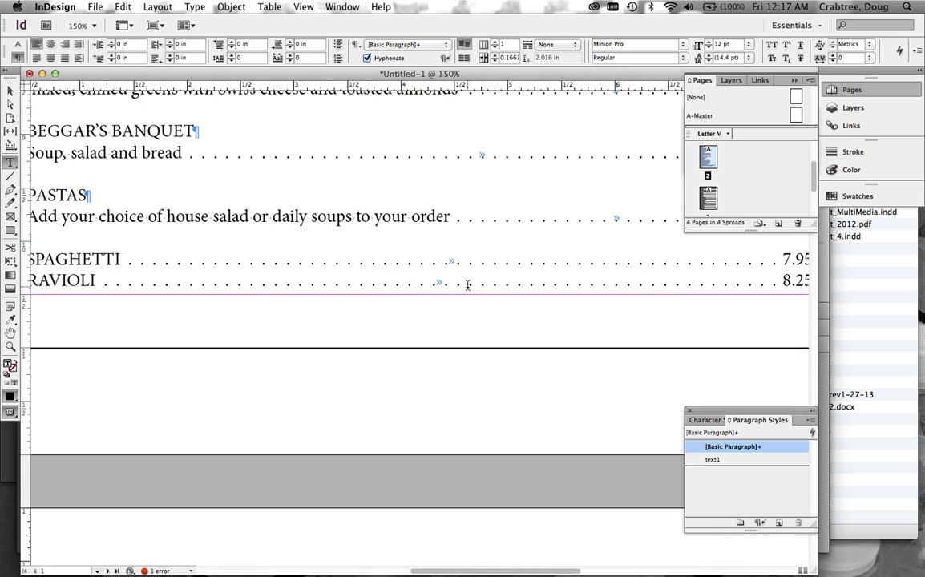
scroll(467, 285, "down", 8)
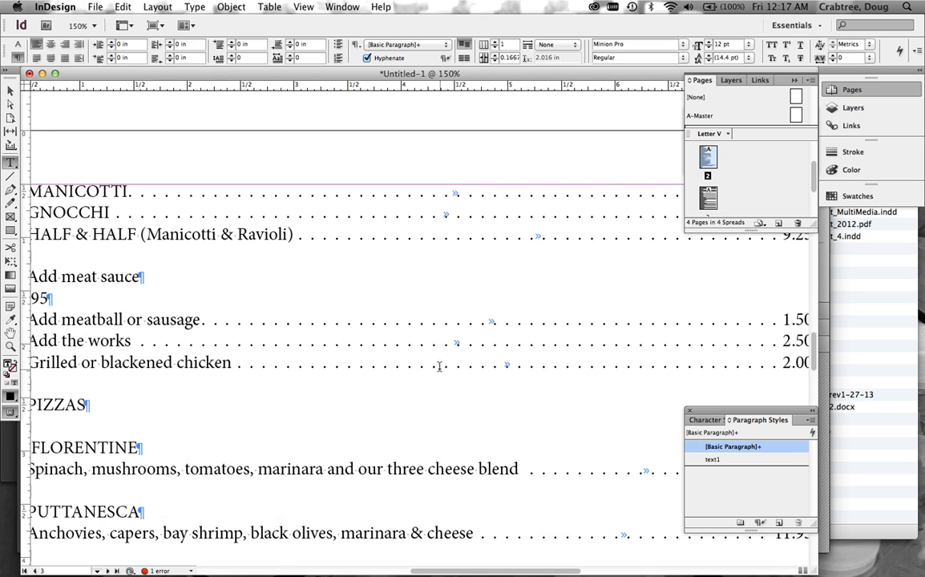
scroll(437, 366, "down", 8)
scroll(438, 365, "left", 4)
scroll(435, 363, "down", 5)
scroll(435, 363, "right", 2)
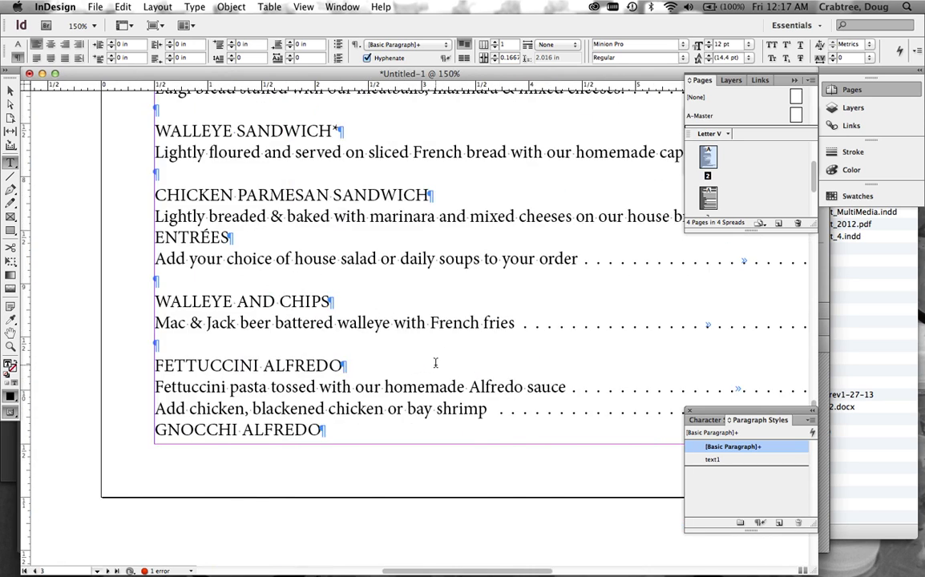
scroll(435, 363, "up", 6)
scroll(435, 363, "right", 5)
scroll(435, 363, "up", 3)
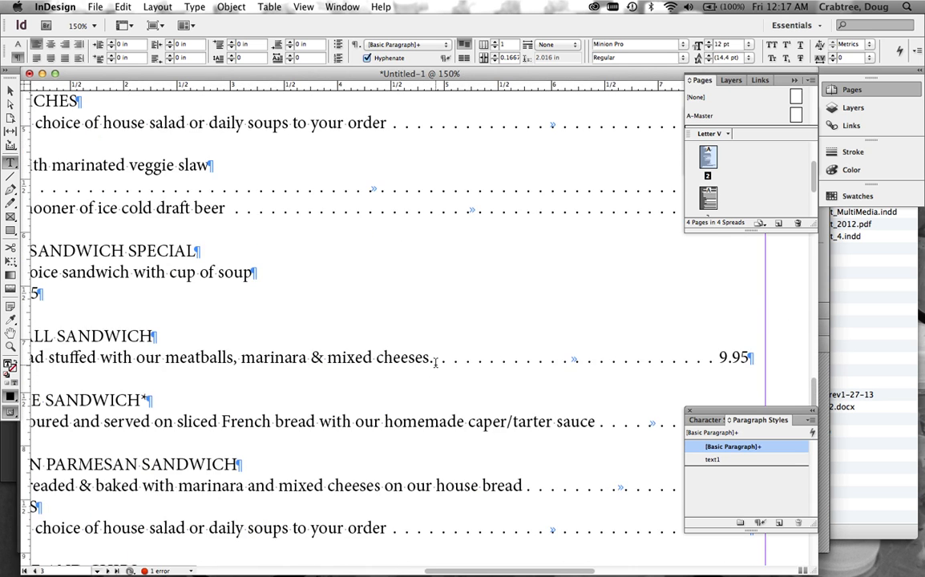
scroll(435, 363, "up", 3)
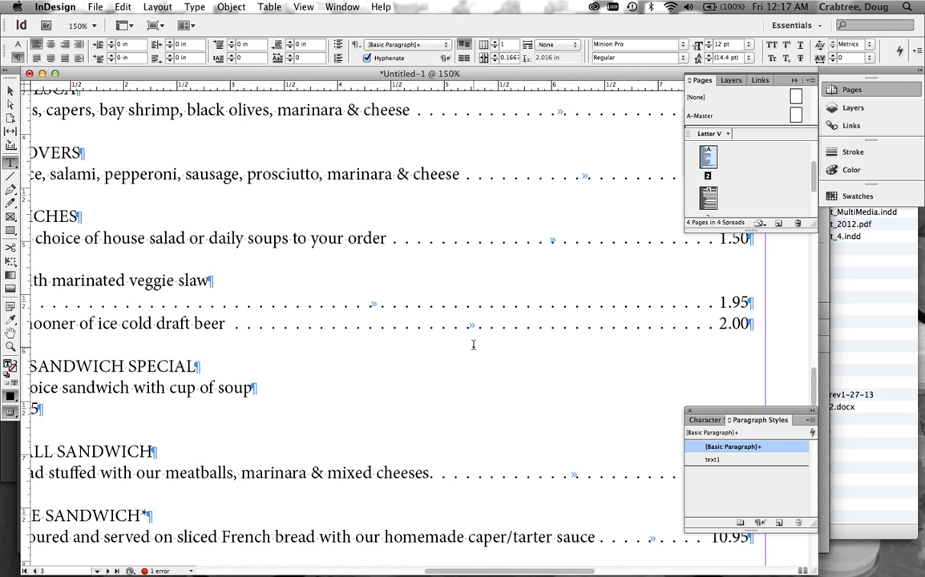
key("Escape")
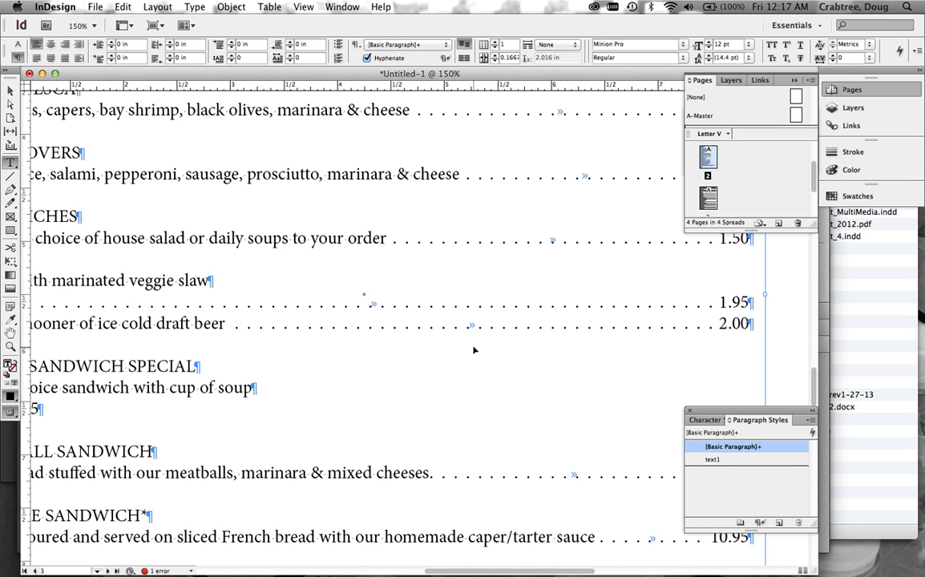